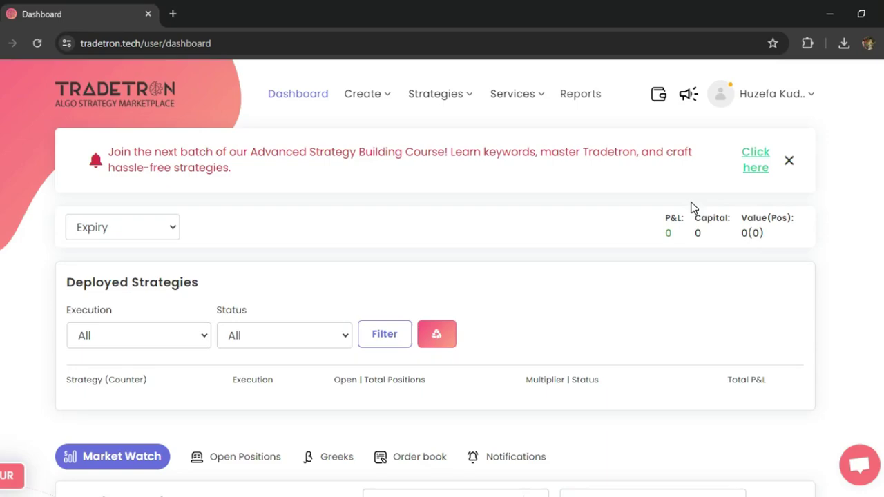
Open the account's Telegram settings page and examine the bot token field and setup instructions
left_click(773, 99)
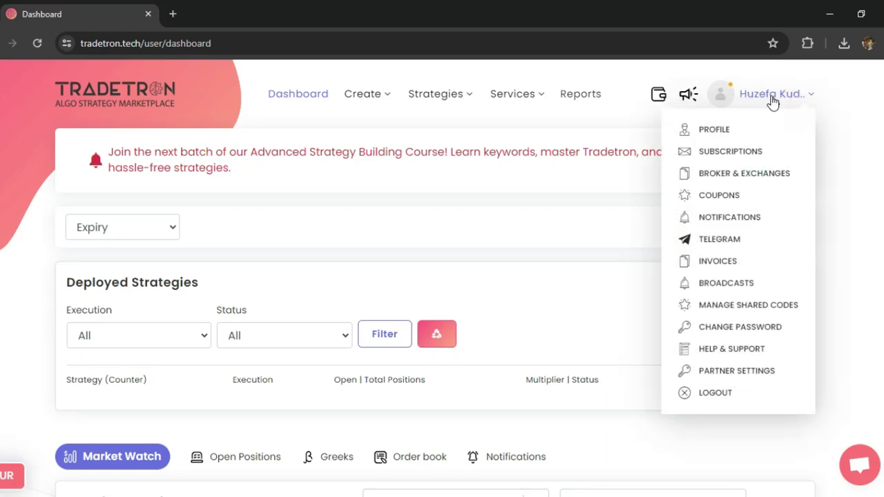
left_click(719, 240)
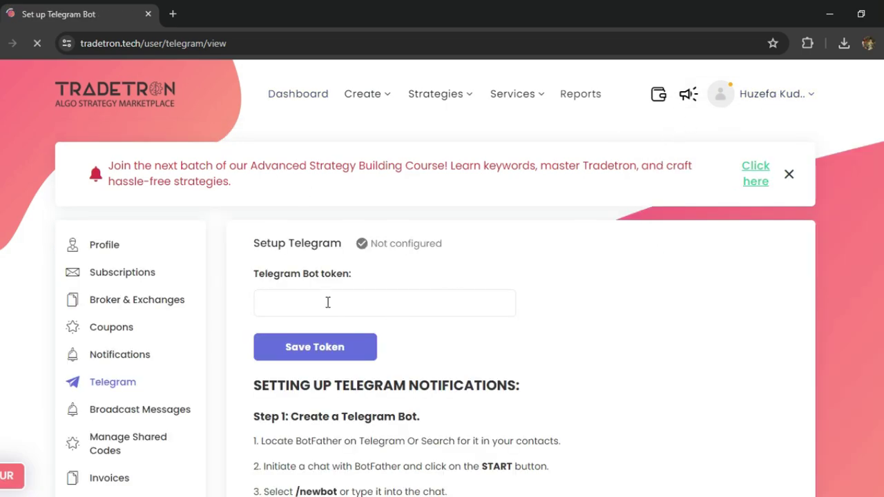
scroll(444, 276, "down", 1)
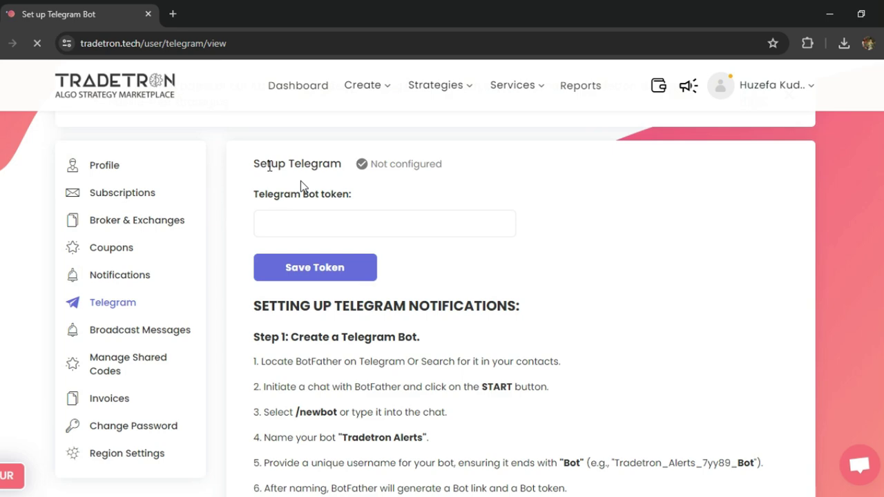
left_click_drag(268, 164, 365, 181)
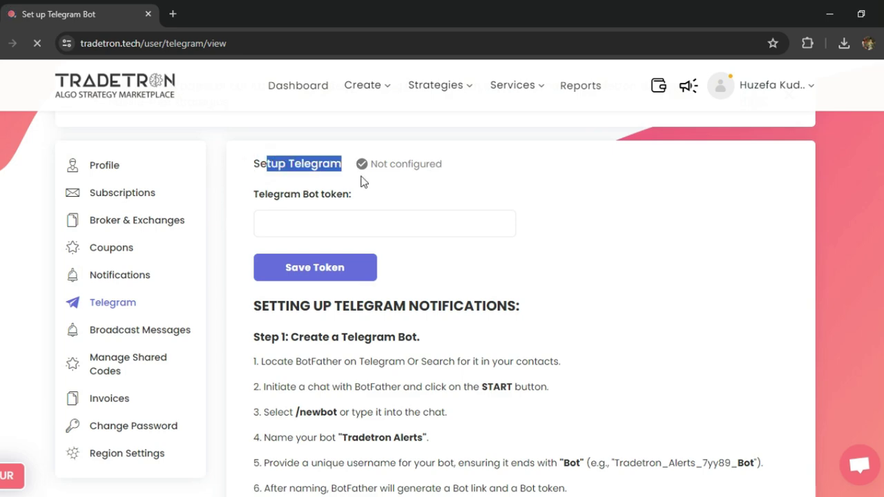
left_click(300, 228)
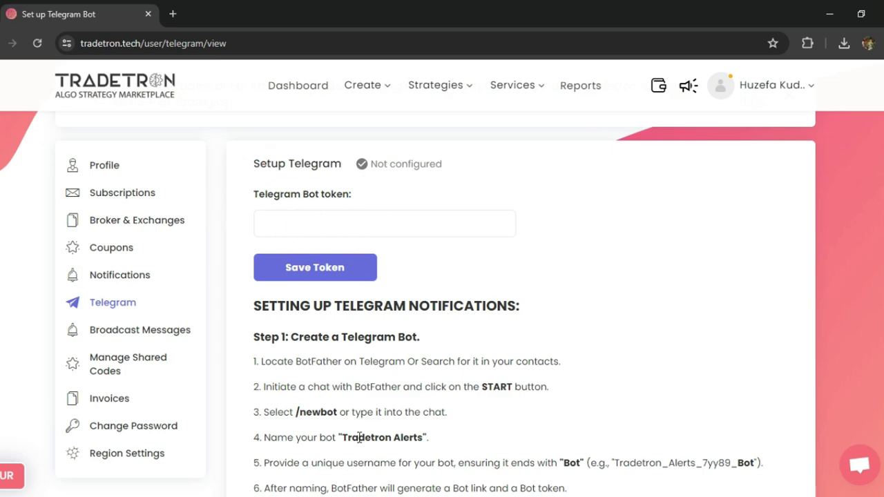
Switch to Telegram Web, find the verified BotFather bot by searching for "botfather", and start a chat with it
mouse_move(404, 484)
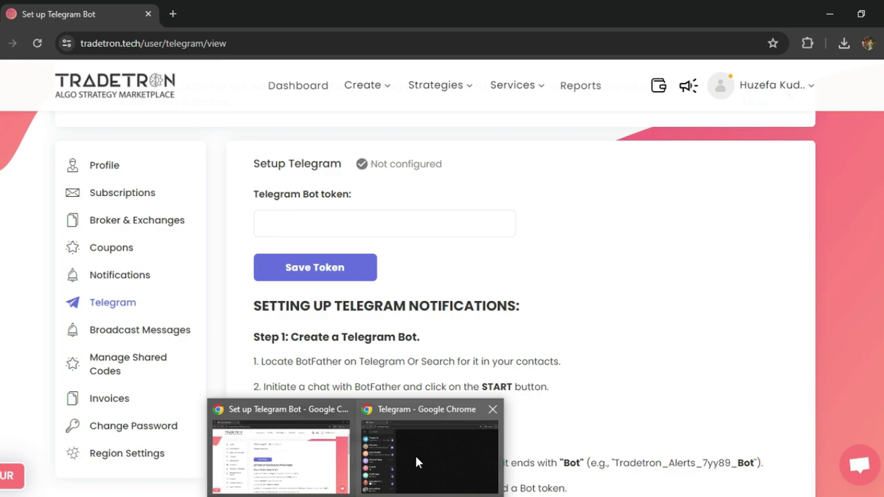
left_click(415, 453)
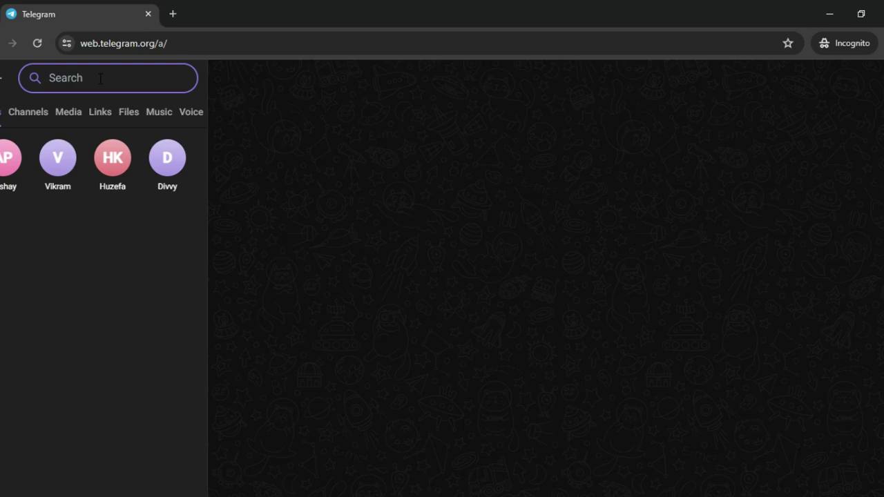
type("bo")
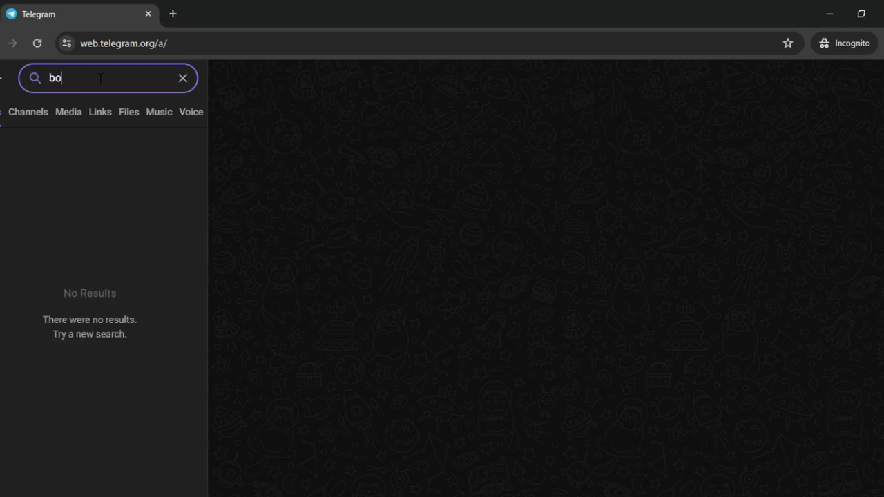
type("tfat")
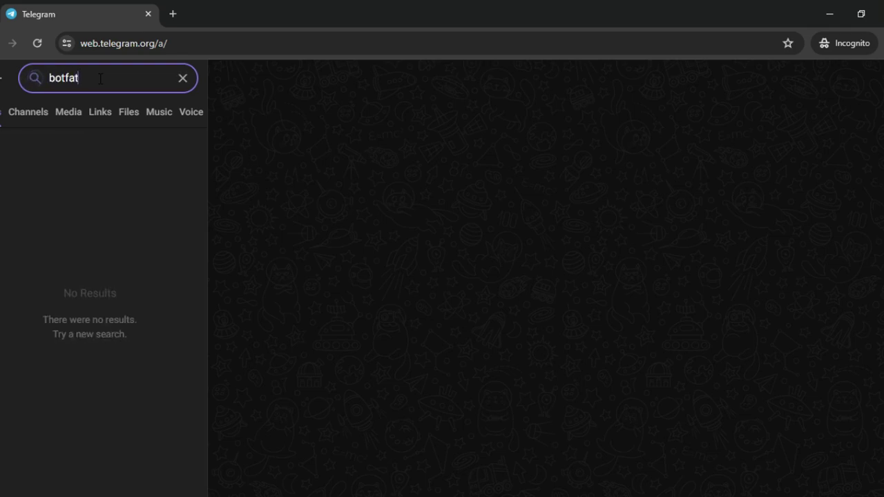
key("BackSpace")
type("ther")
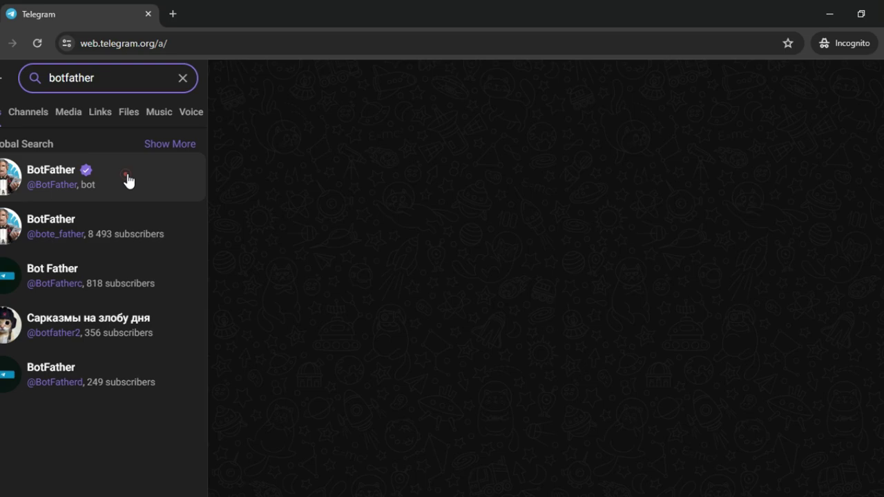
left_click(126, 178)
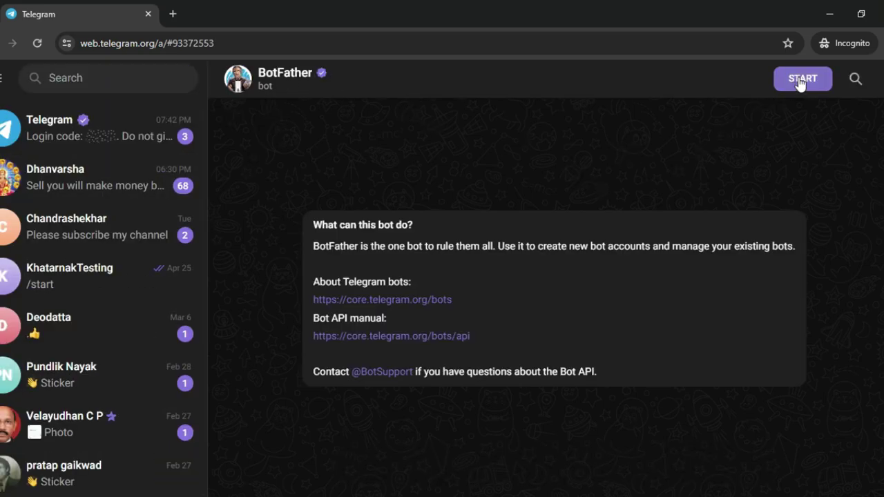
left_click(801, 78)
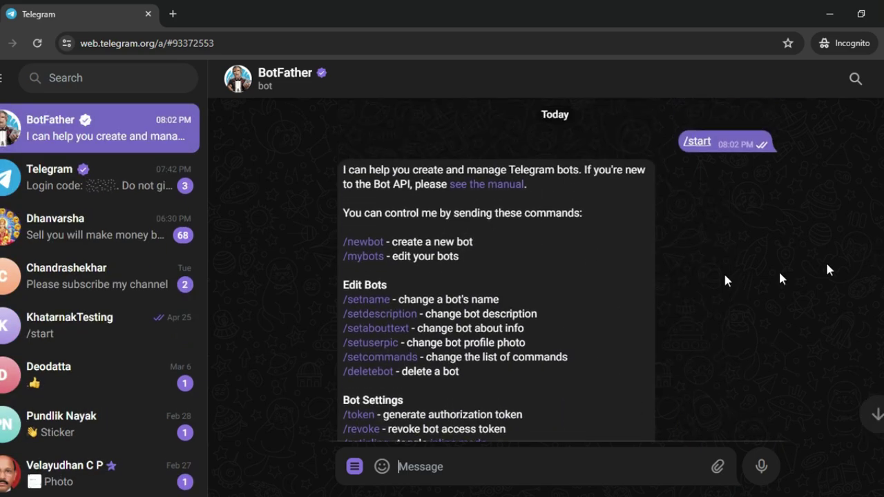
Create a new bot through BotFather with the name "Tradetron Alert Bot" and the username "Tradetronalert_bot"
left_click(363, 243)
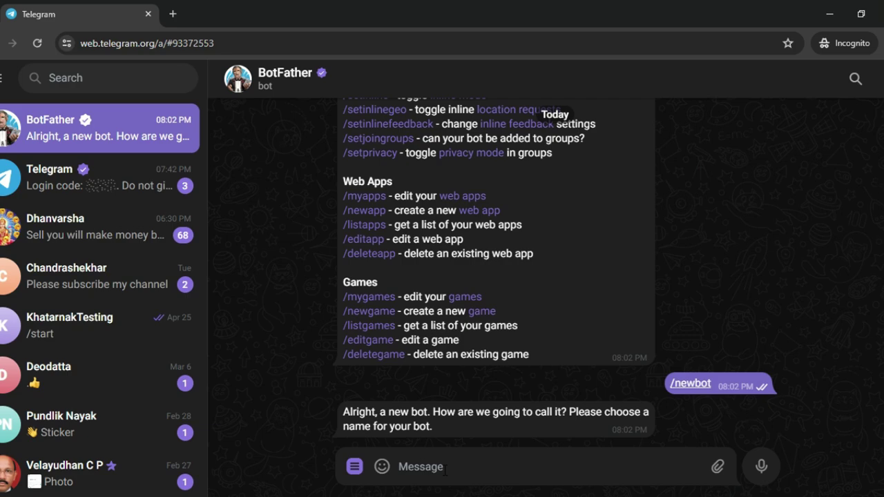
left_click(445, 469)
type("Tradetron Alert Bot")
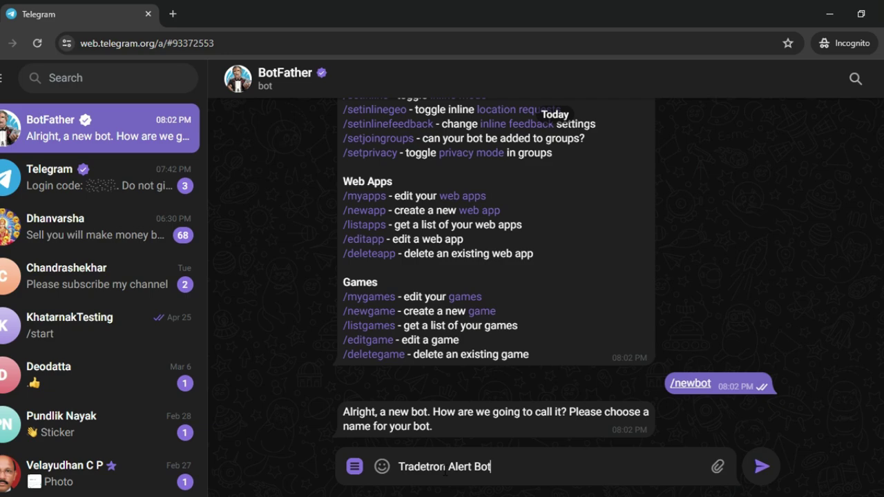
left_click(755, 471)
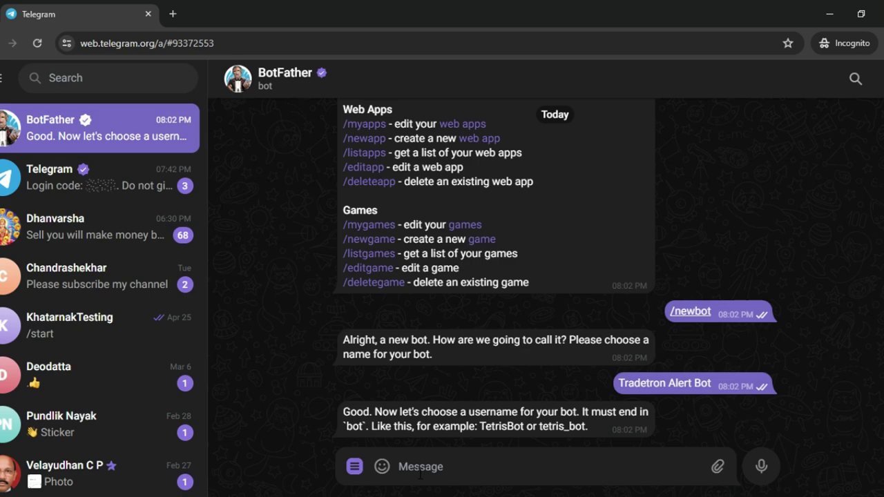
type("Tradetronalert_bot")
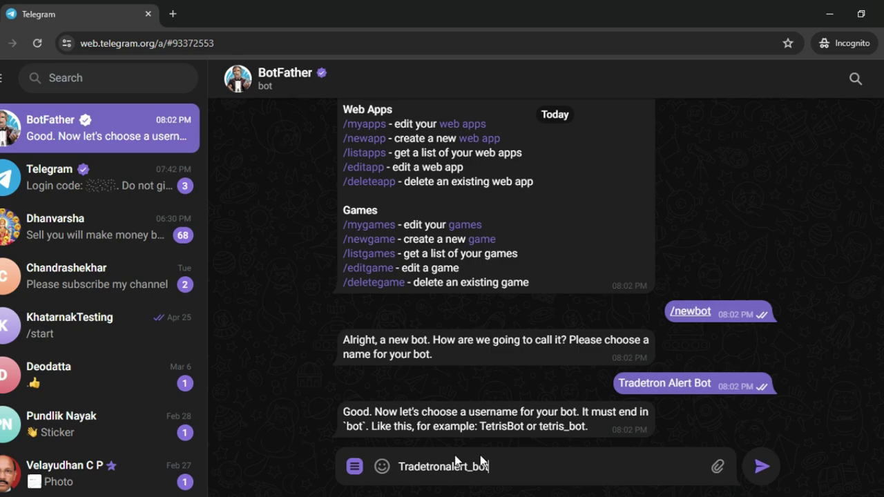
left_click(762, 468)
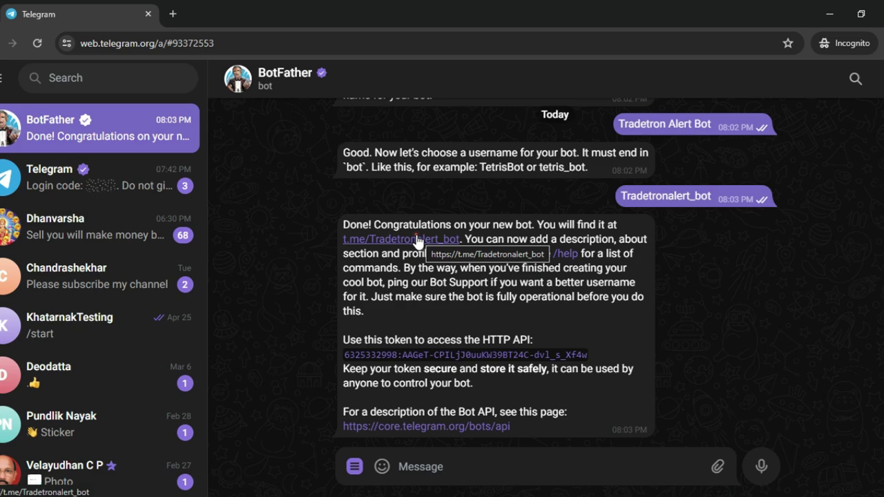
Open the new Tradetron Alert Bot chat from BotFather's link and start the bot
left_click(417, 240)
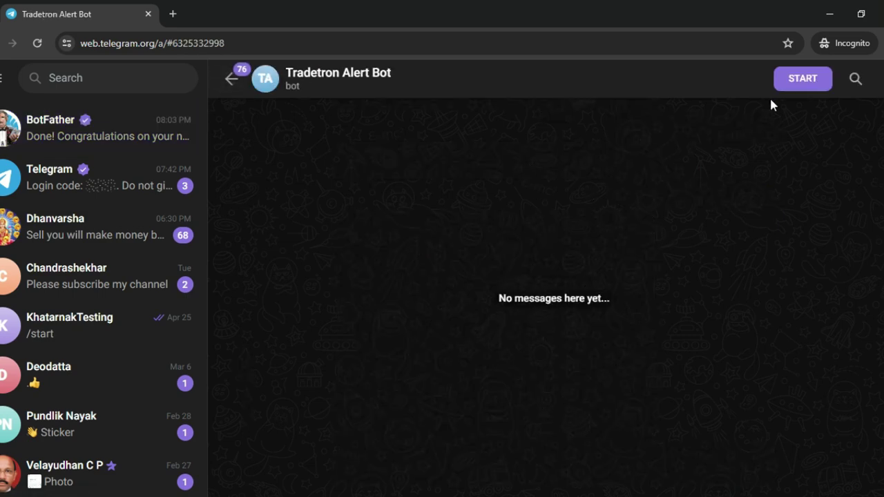
left_click(792, 80)
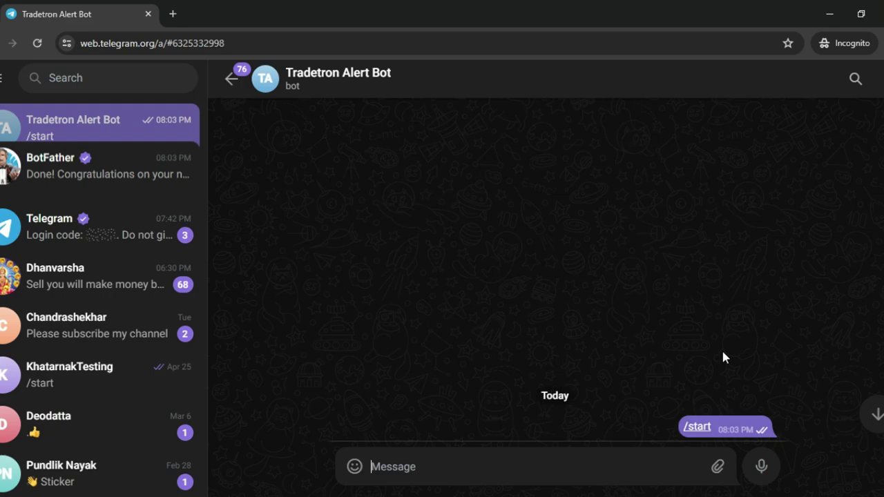
double_click(706, 430)
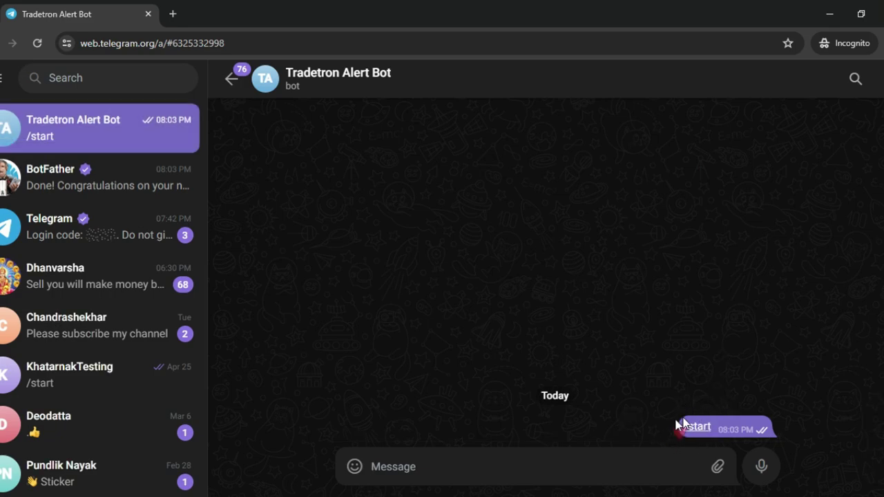
Copy the bot's API token from the BotFather chat and try to save it as the Telegram Bot token in Tradetron
left_click(74, 183)
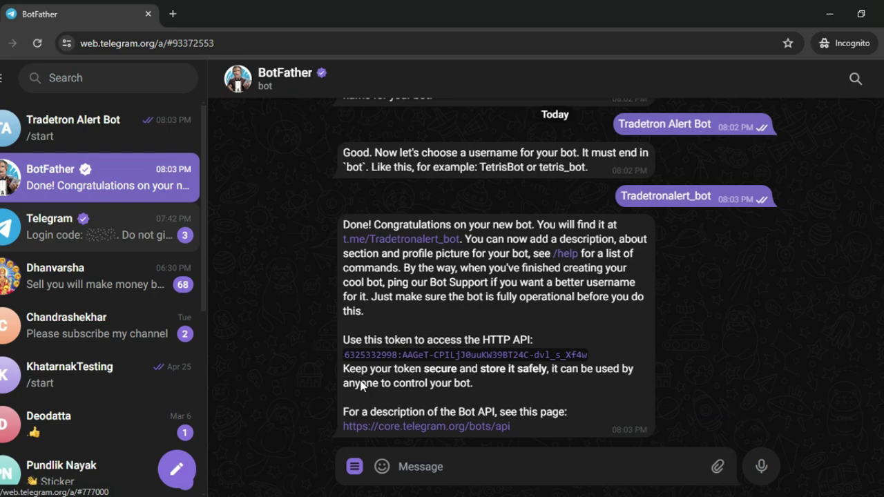
left_click(459, 359)
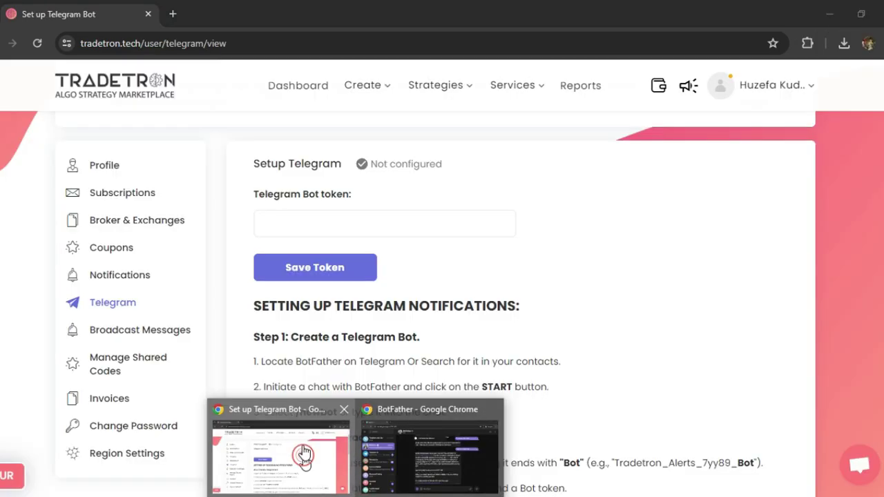
left_click(252, 484)
left_click(327, 225)
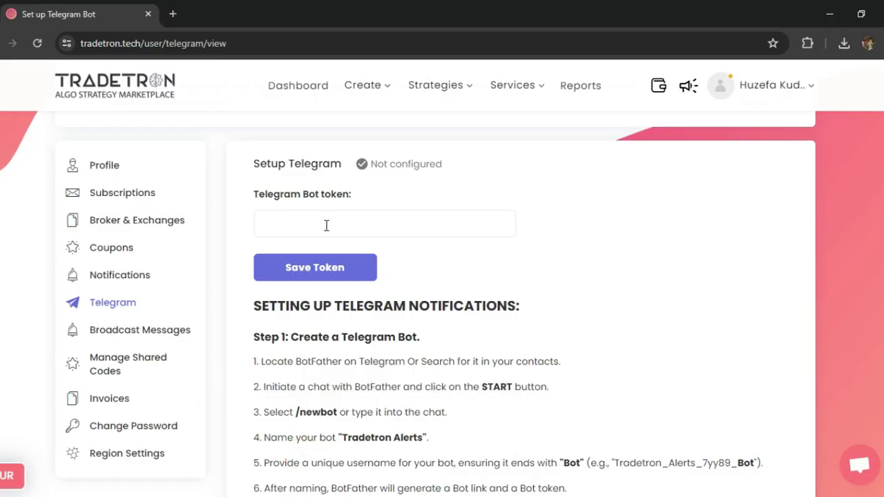
key("ctrl+v")
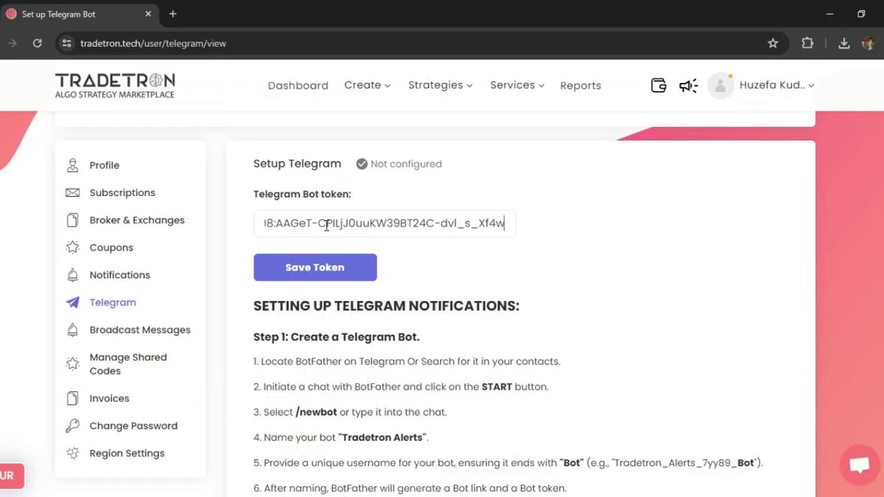
left_click(320, 270)
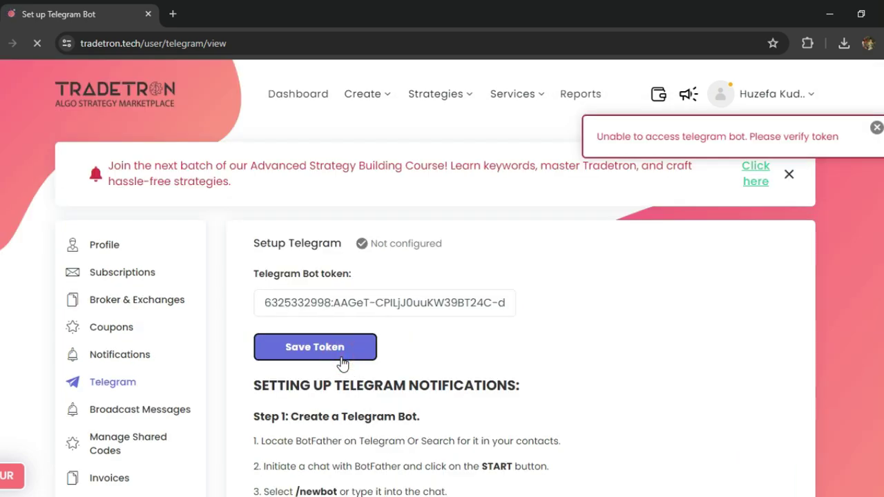
left_click(341, 358)
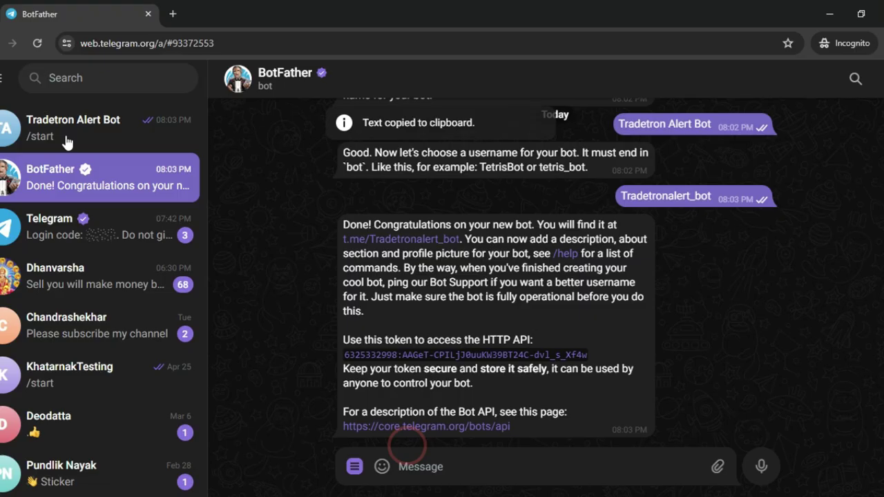
Send the /start command again in the Tradetron Alert Bot chat on Telegram Web
left_click(67, 138)
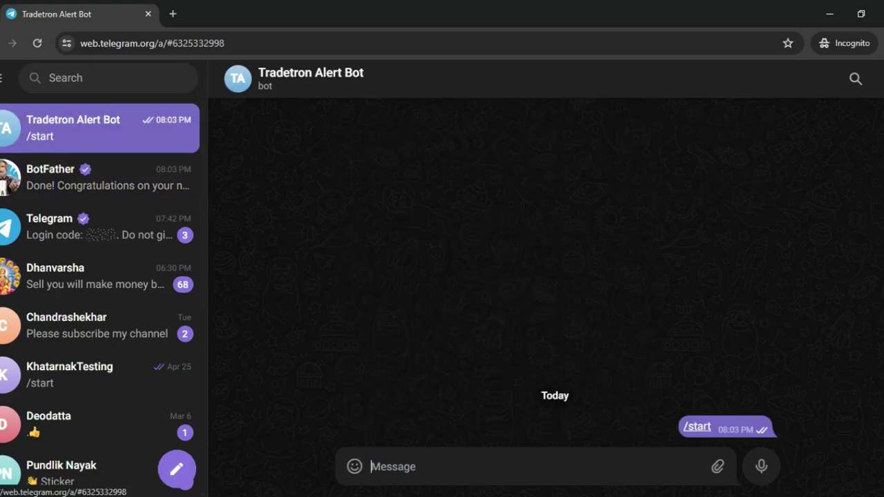
type("/")
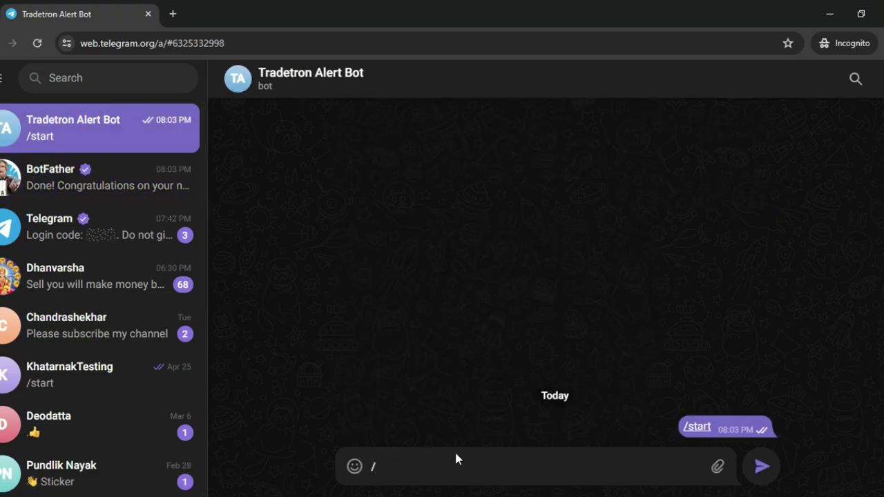
type("start")
key("Return")
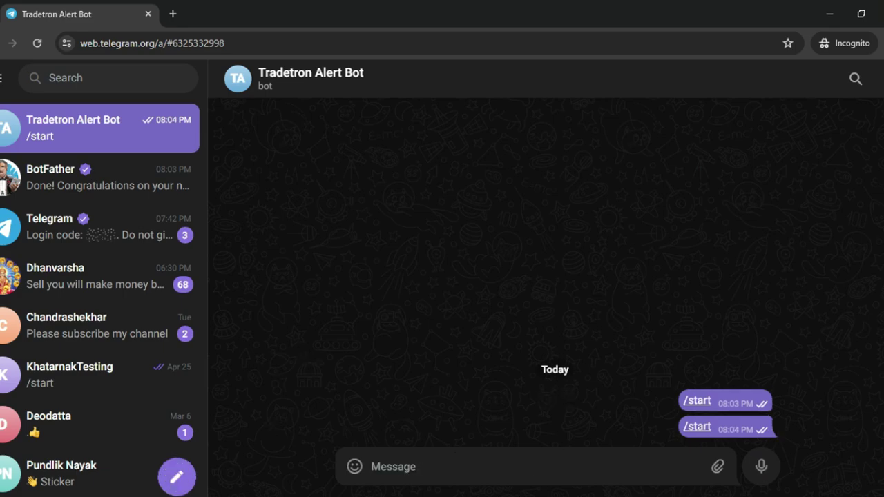
Return to Tradetron's Telegram setup page, paste the copied API token into the Telegram Bot token field, and save it
left_click(298, 464)
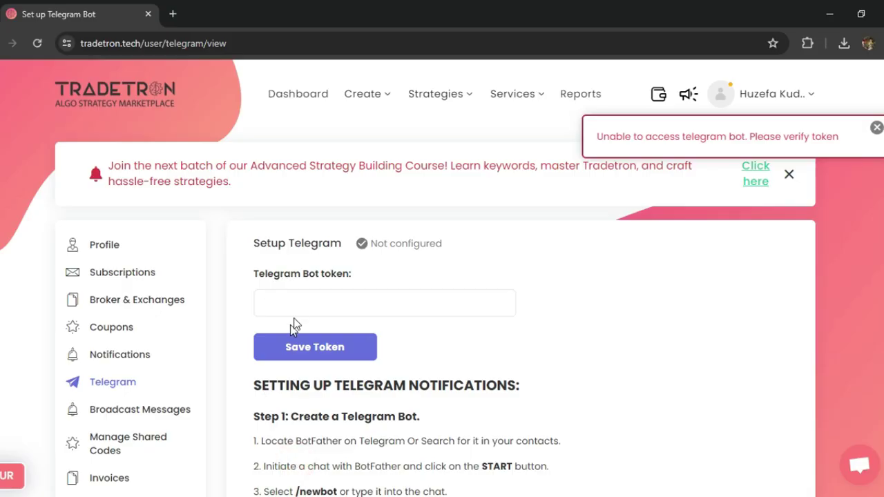
left_click(301, 295)
key("ctrl+v")
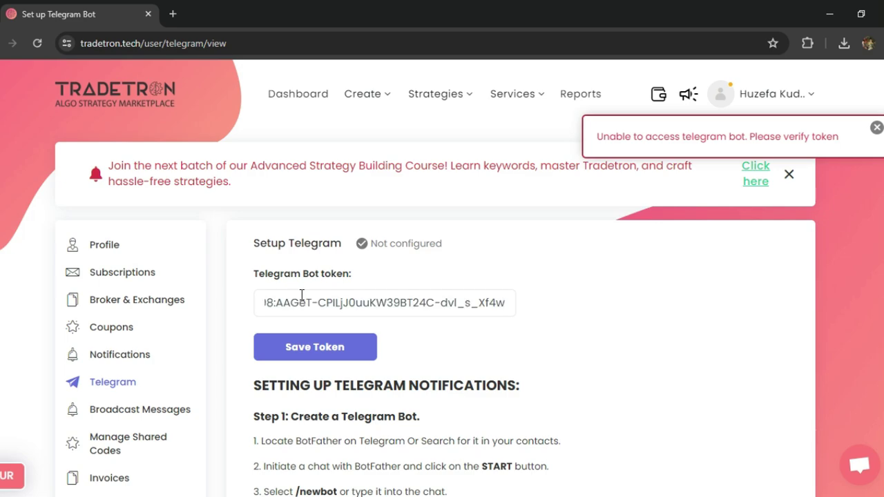
key("Return")
left_click(318, 346)
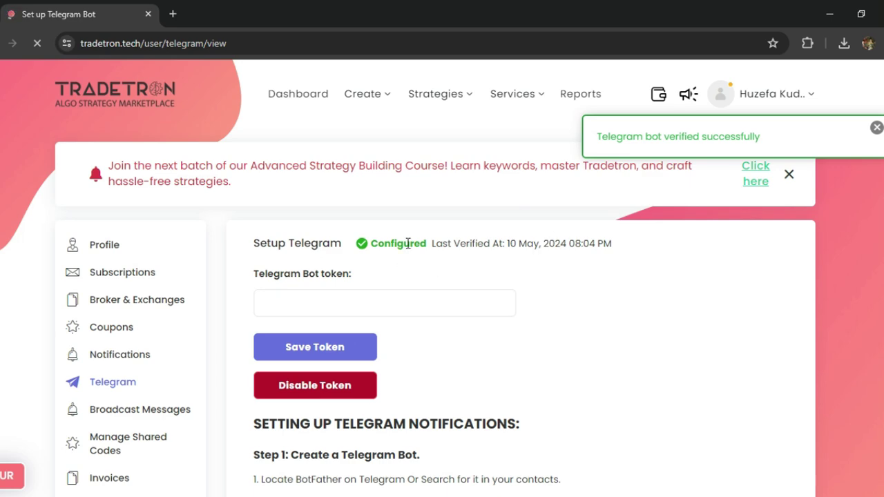
Check the Setup Telegram status in Tradetron and the bot's latest message in Telegram Web
left_click_drag(338, 244, 459, 244)
left_click(584, 266)
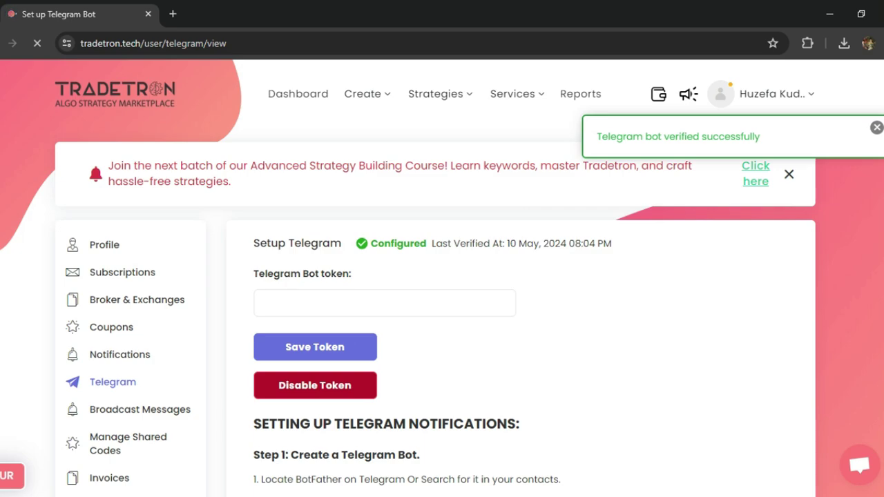
mouse_move(335, 496)
left_click(456, 409)
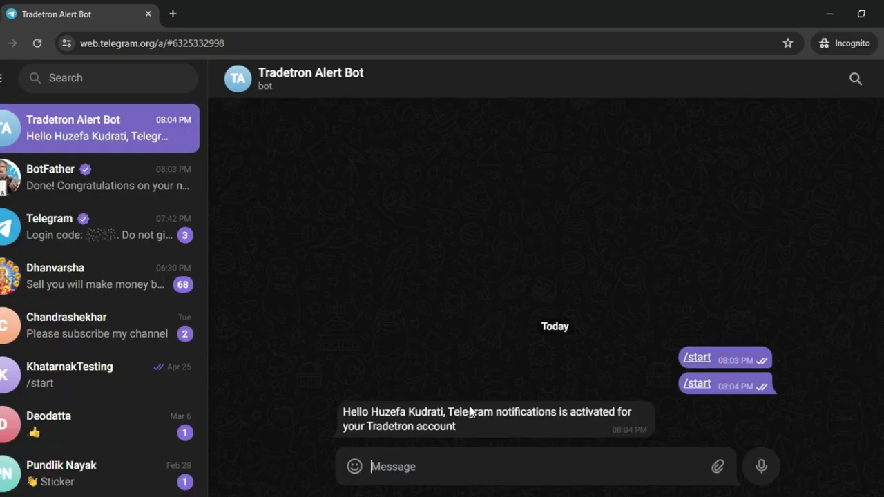
left_click_drag(394, 411, 587, 413)
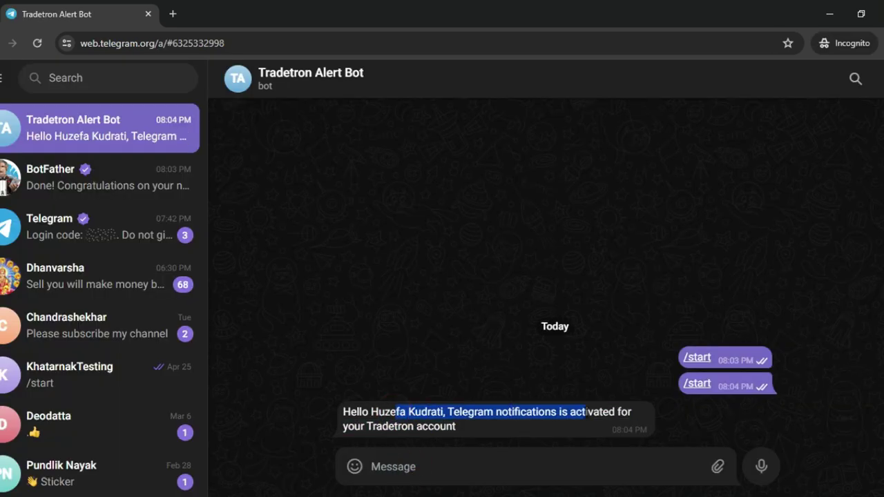
Read the bot's activation message, then check Tradetron's Setup Telegram page and the image of the Telegram notification stopped email
left_click(391, 420)
left_click_drag(461, 414, 538, 427)
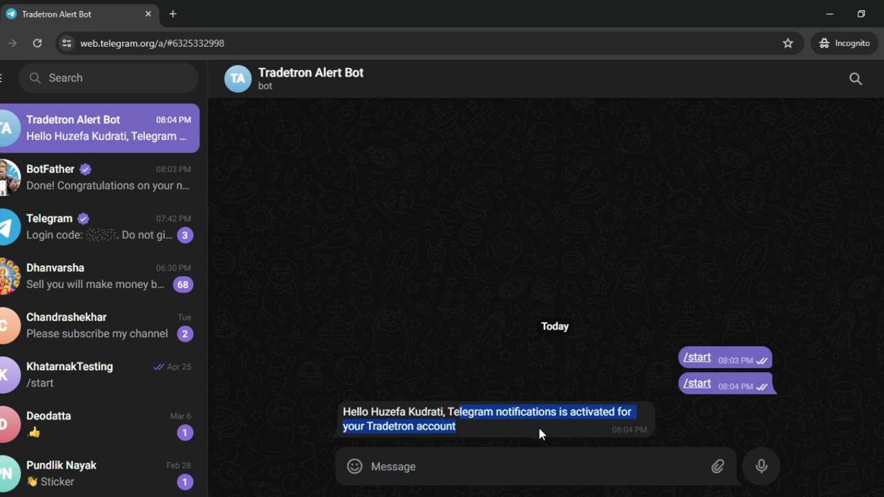
left_click(454, 359)
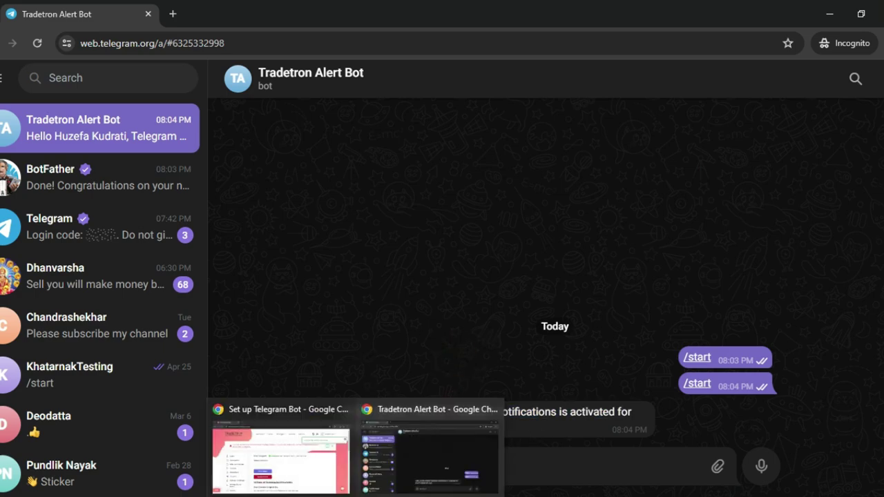
left_click(300, 470)
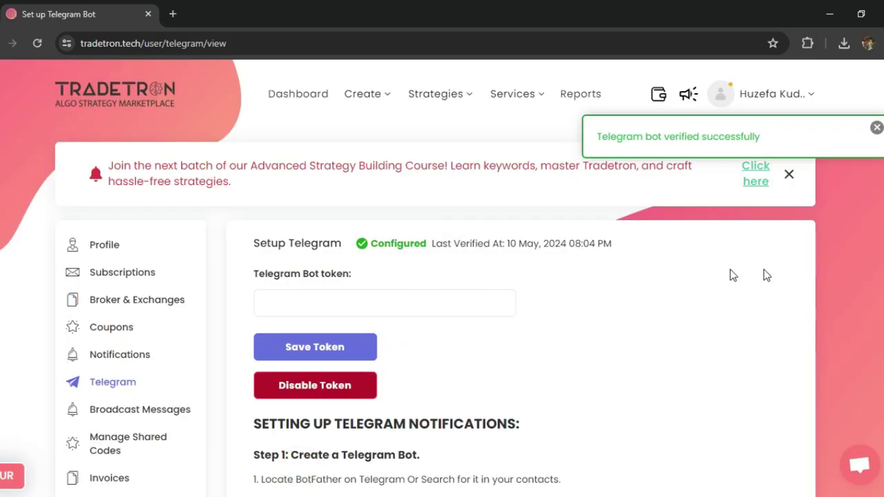
scroll(734, 287, "down", 2)
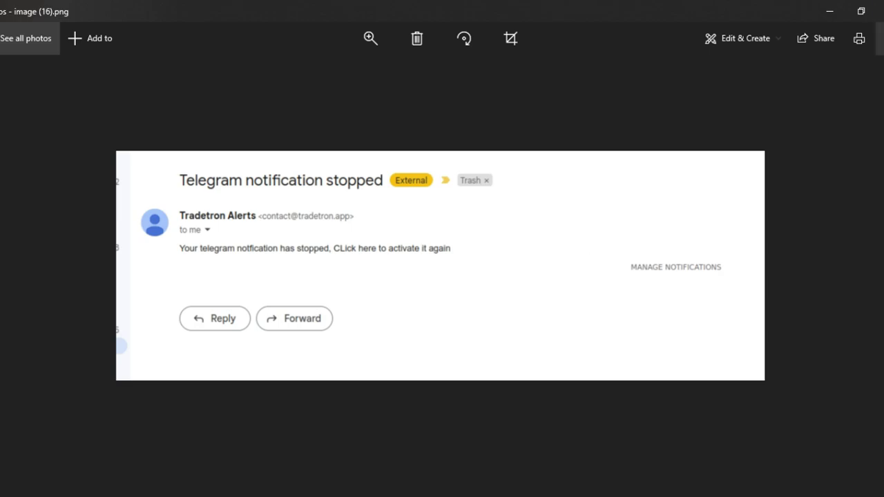
left_click(829, 14)
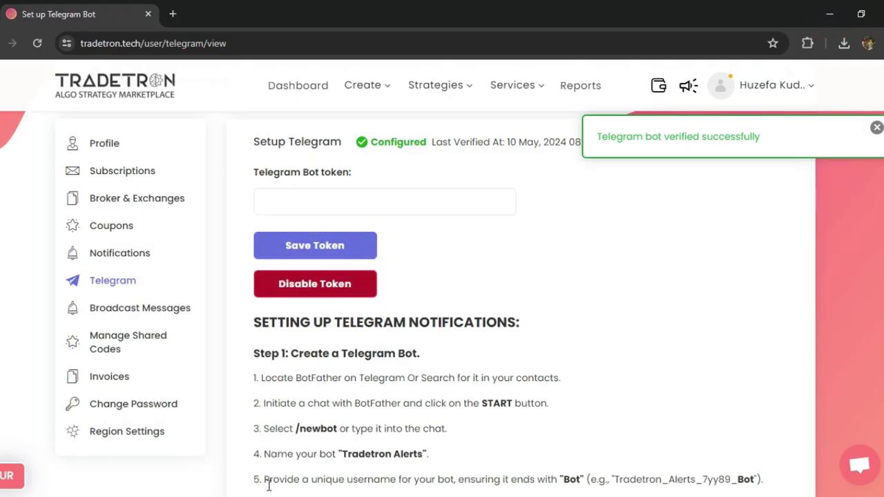
Switch to Telegram Web and send /start once more in the Tradetron Alert Bot chat
left_click(407, 449)
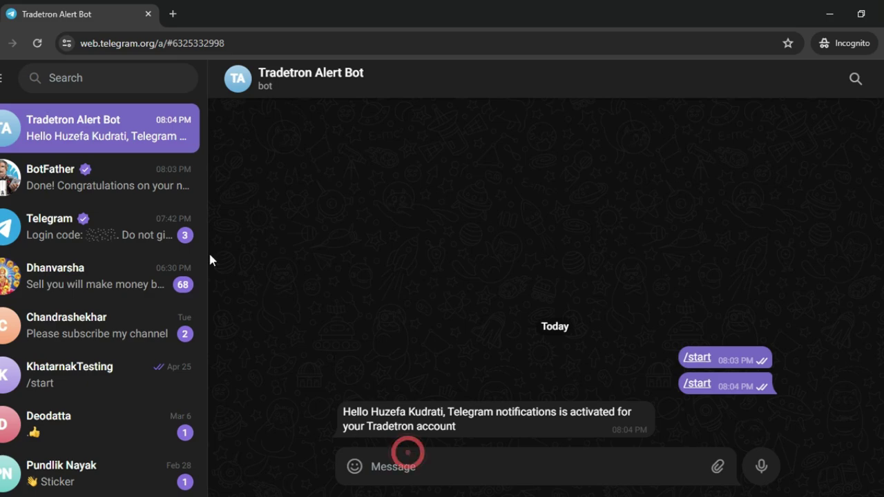
left_click(448, 469)
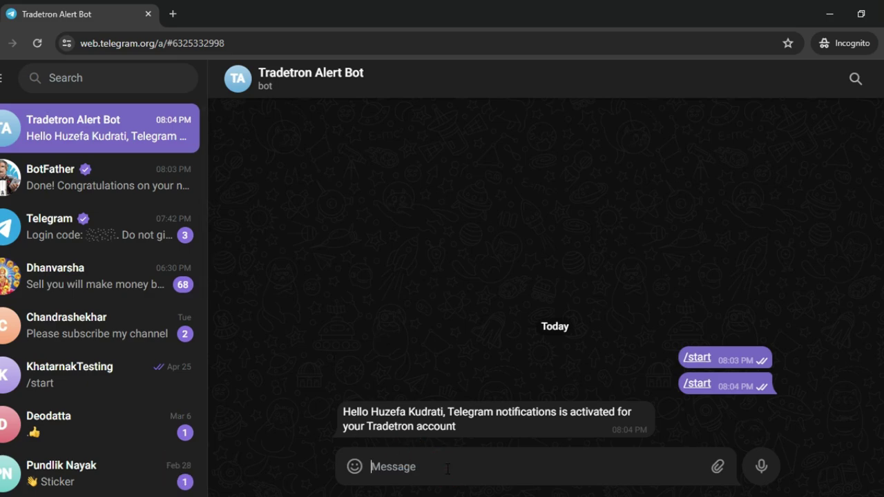
type("/start")
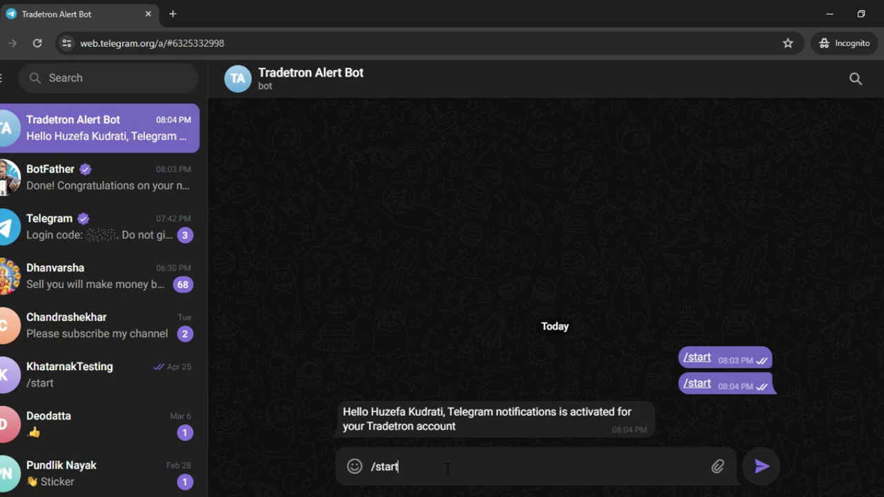
key("Return")
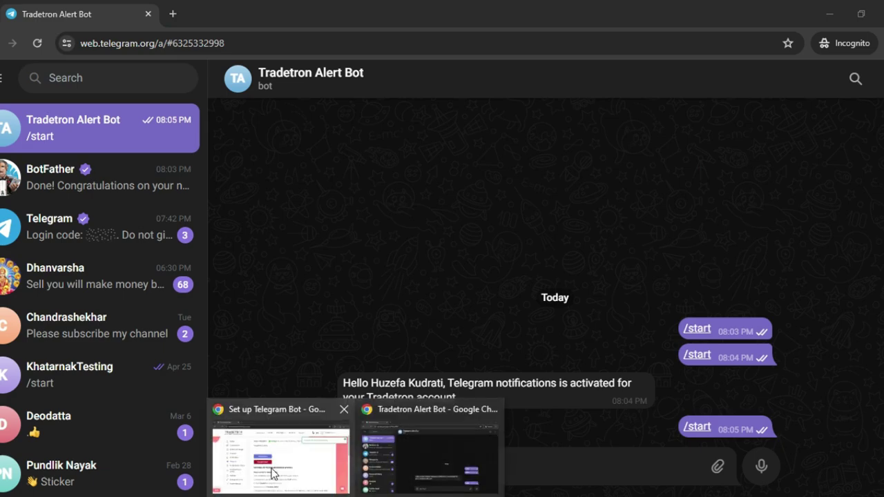
Open the BotFather chat in Telegram Web and copy the bot's HTTP API token again
left_click(276, 463)
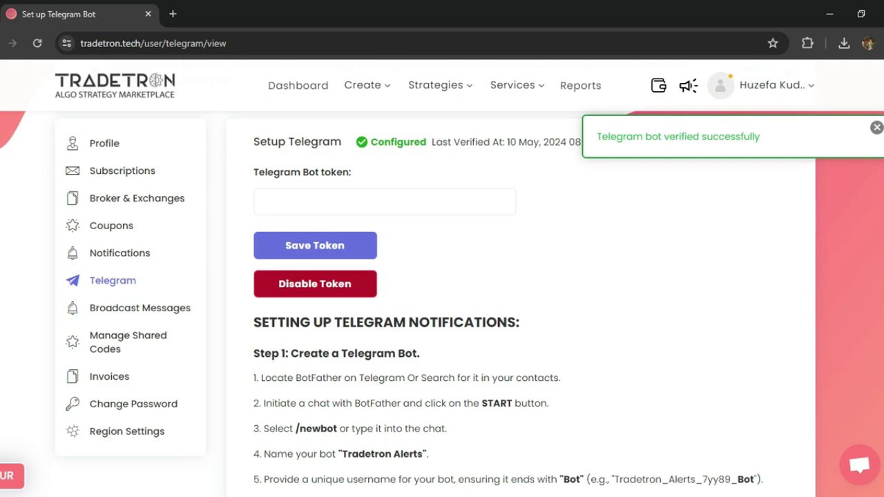
mouse_move(389, 483)
left_click(391, 460)
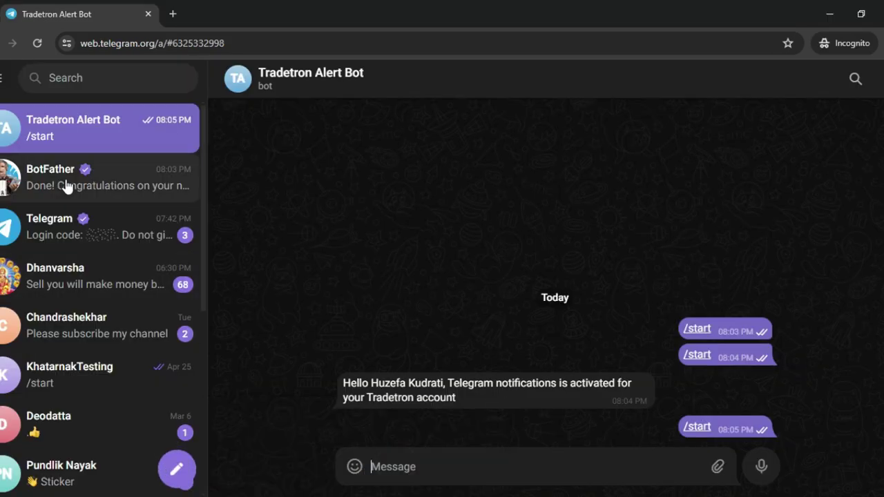
left_click(66, 186)
left_click(434, 354)
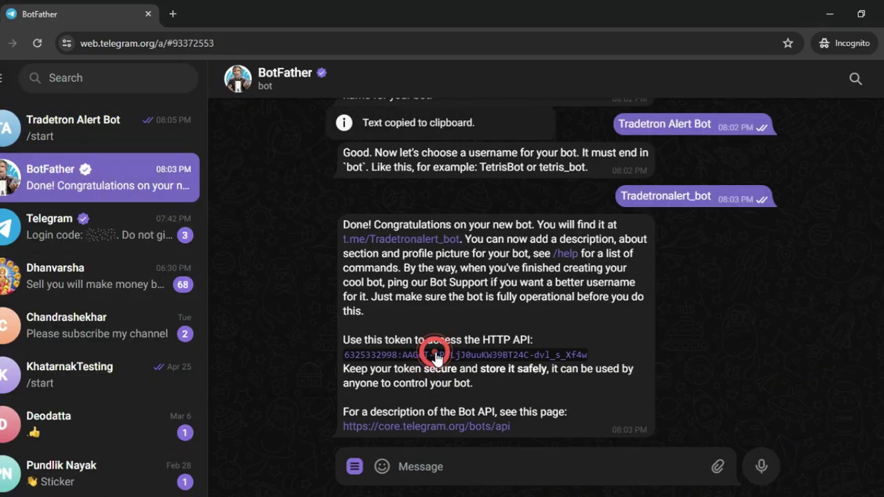
Switch to Tradetron, paste the copied API token into the Telegram Bot token field, and save it to reactivate notifications
mouse_move(327, 491)
left_click(261, 449)
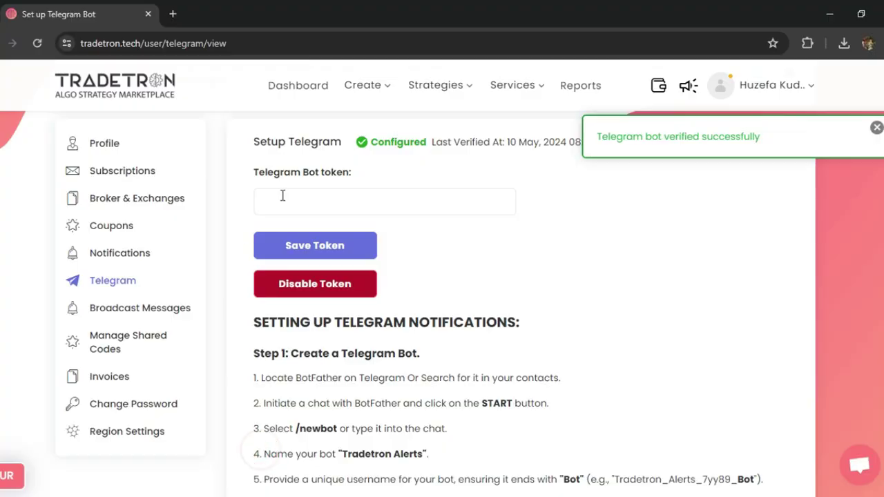
left_click(283, 196)
key("ctrl+v")
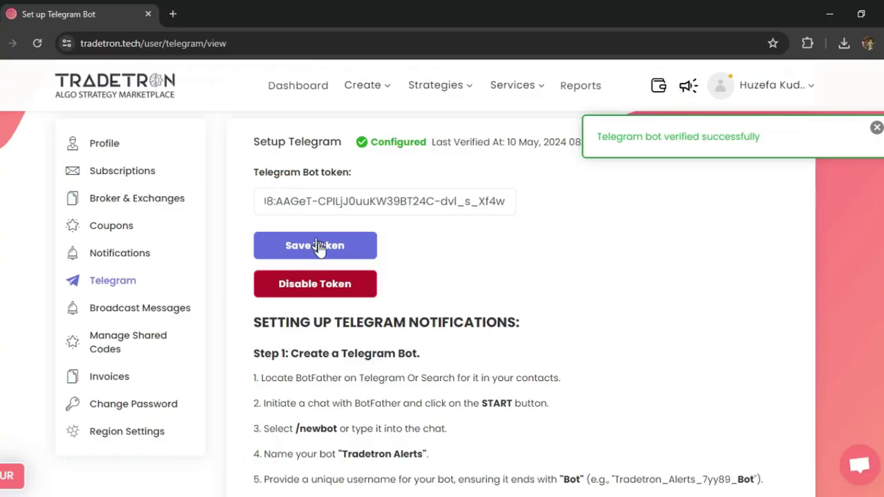
left_click(318, 247)
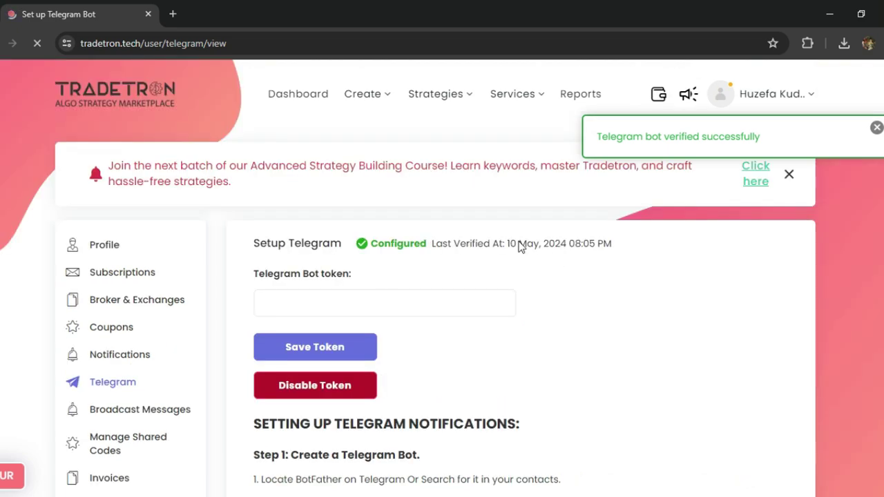
Dismiss the Advanced Strategy Building Course banner and disable the saved Telegram bot token, completing the reCAPTCHA check and confirming
left_click(789, 174)
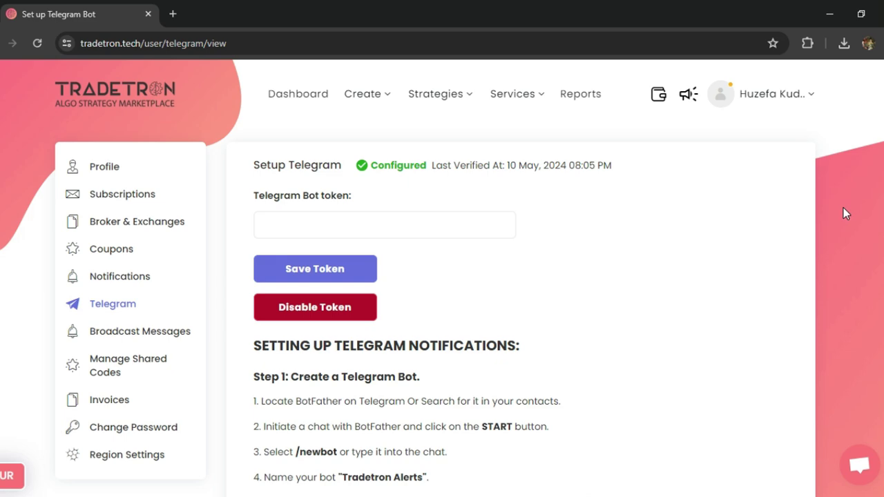
left_click(316, 311)
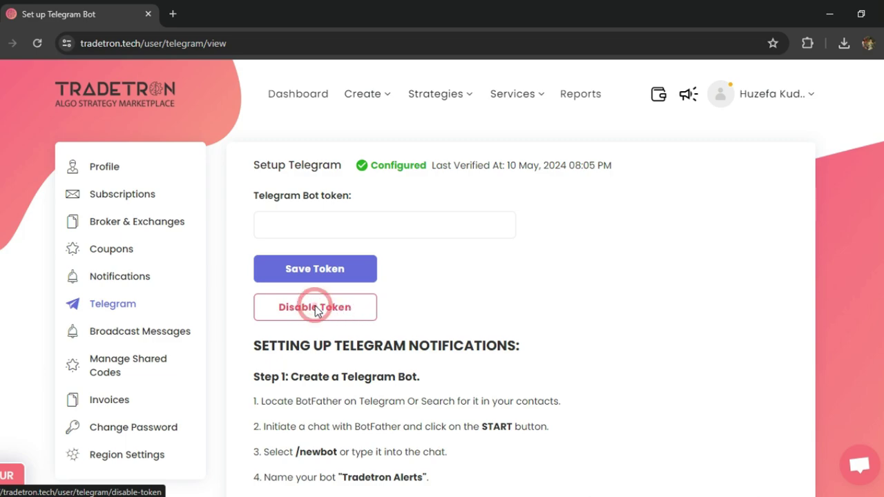
left_click(349, 362)
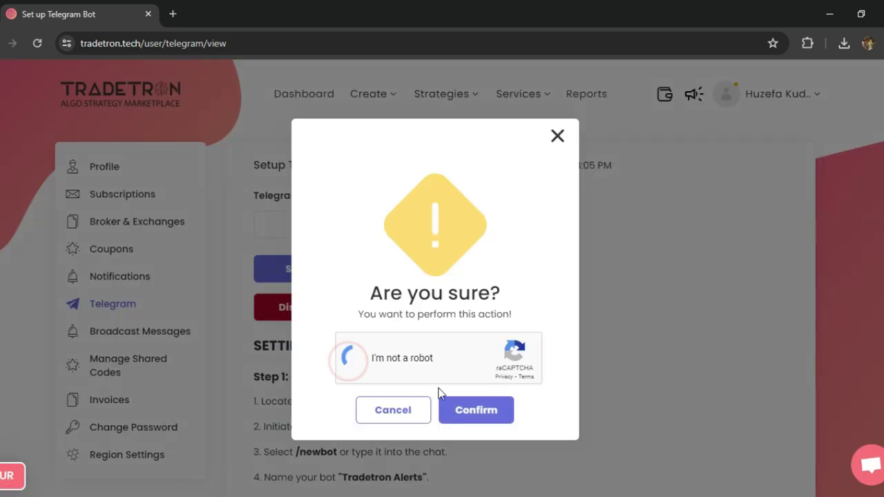
left_click(476, 409)
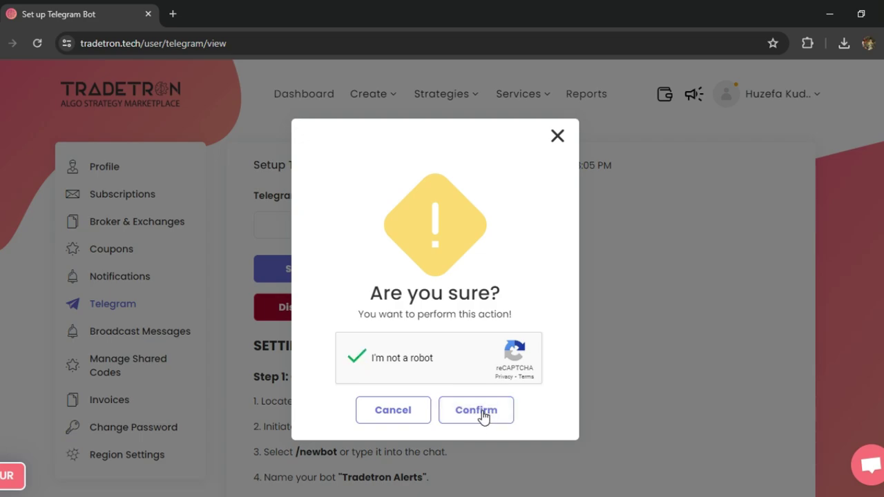
left_click(484, 414)
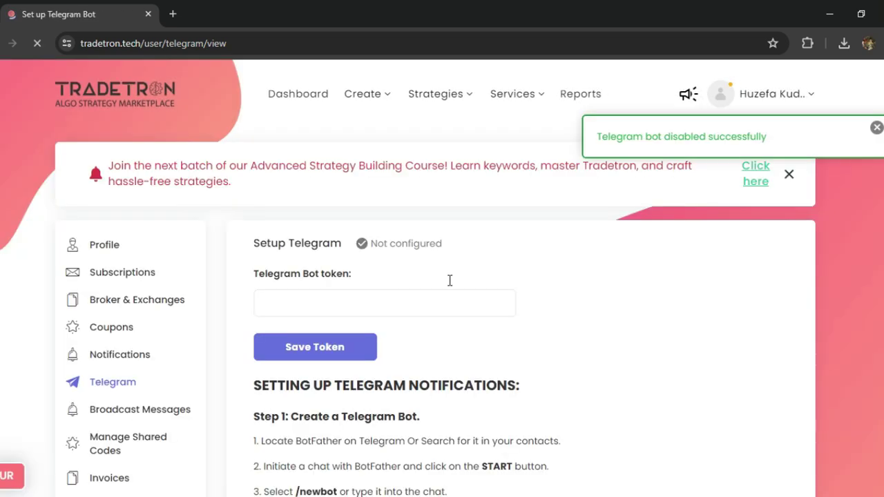